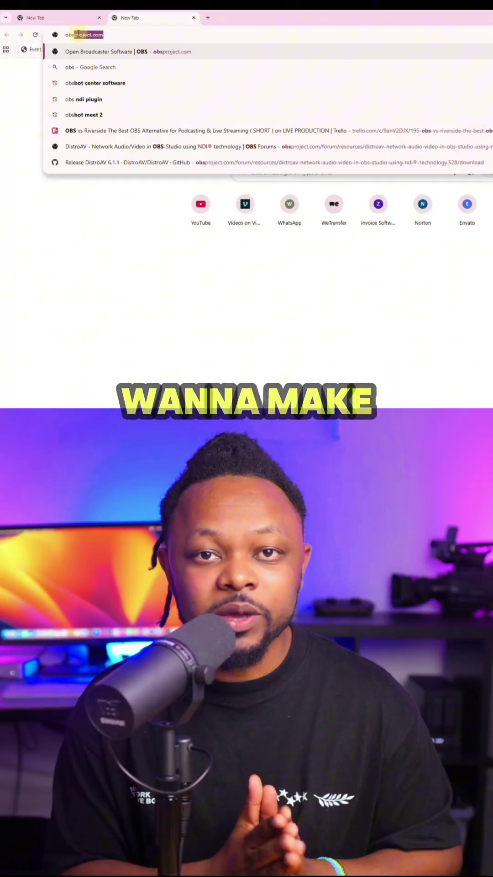
# - Load obsproject.com to reach the OBS Studio 32.0.2 download buttons
pyautogui.press('Return')
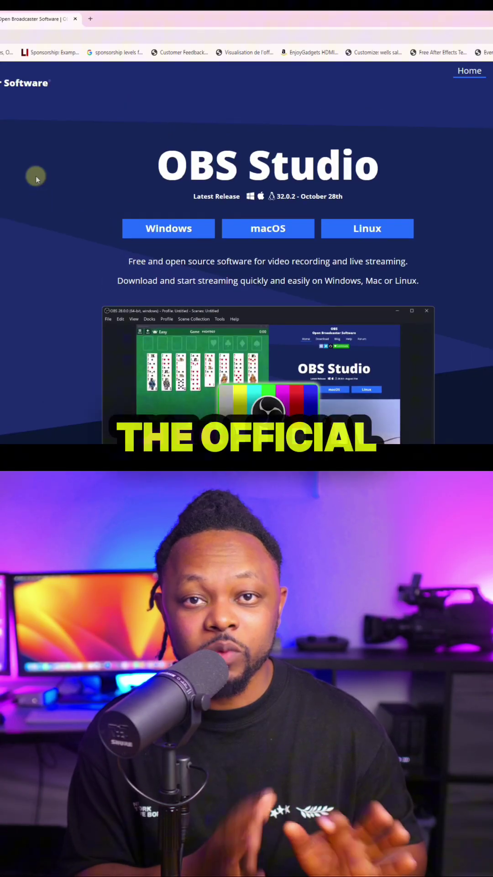
pyautogui.scroll(-2, 116, 197)
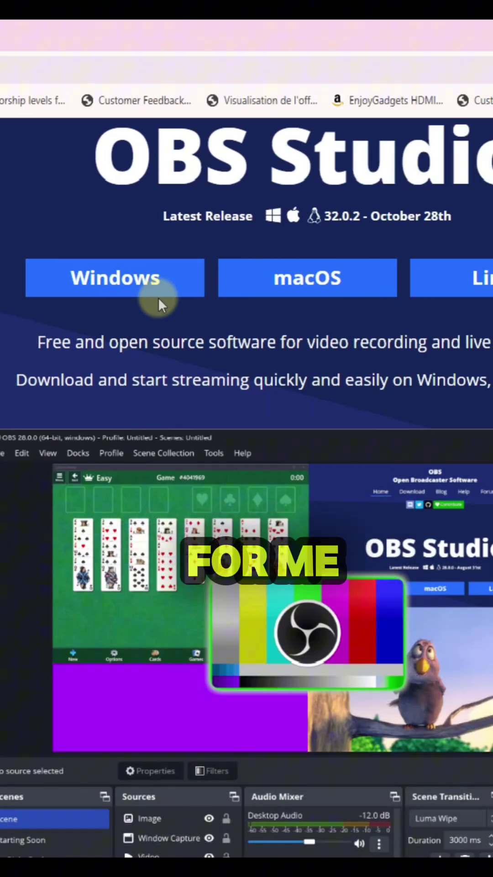
# - Download the Windows OBS Studio installer and show it in the Downloads folder
pyautogui.click(116, 281)
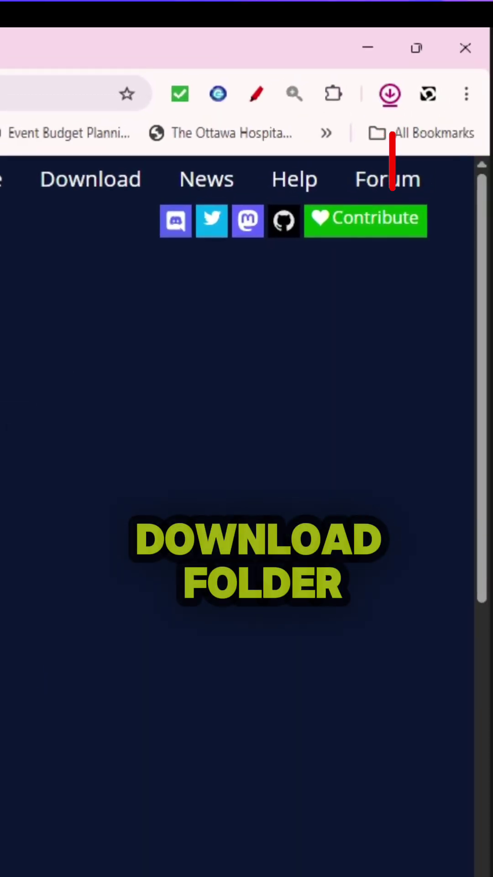
pyautogui.click(331, 145)
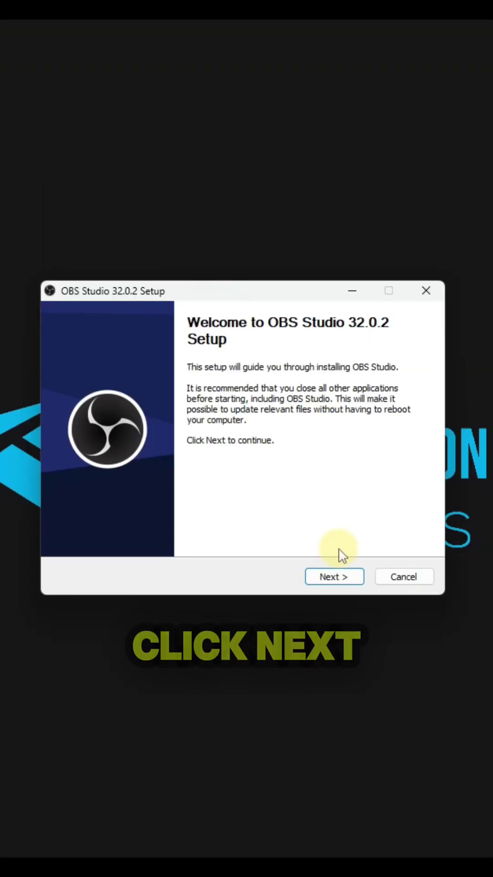
# - Accept the welcome and license pages and start installing OBS Studio 32.0.2
pyautogui.click(338, 575)
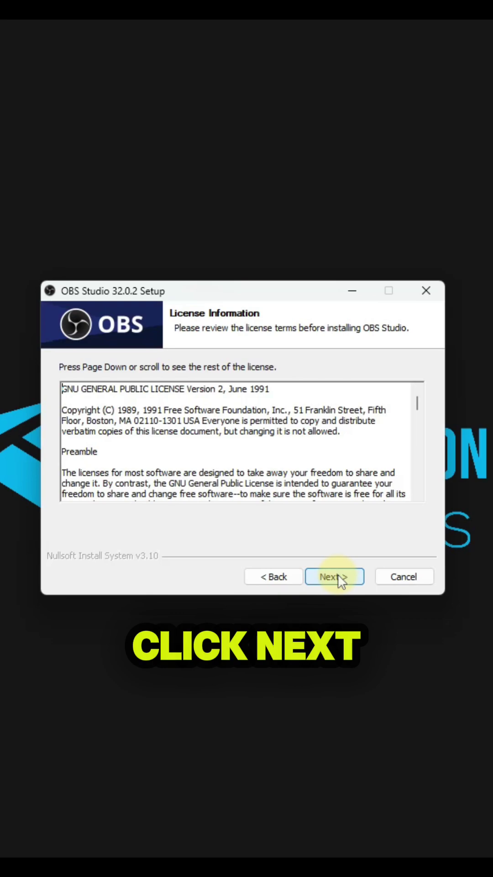
pyautogui.click(338, 575)
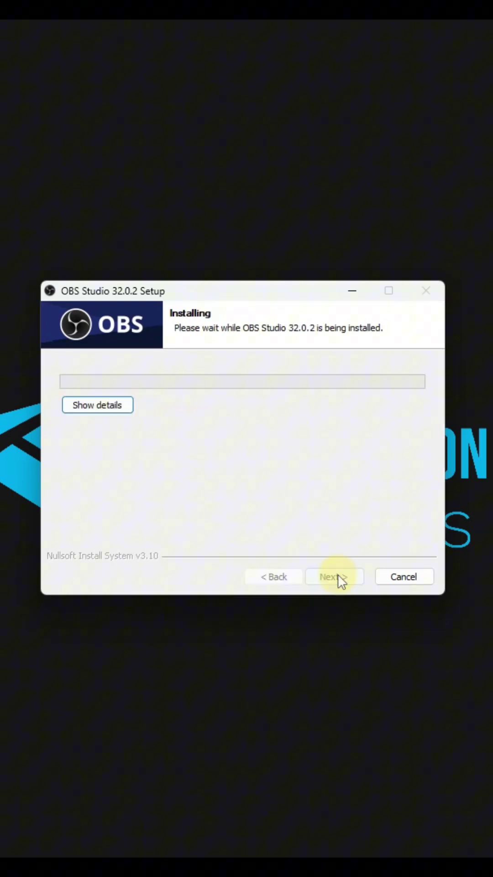